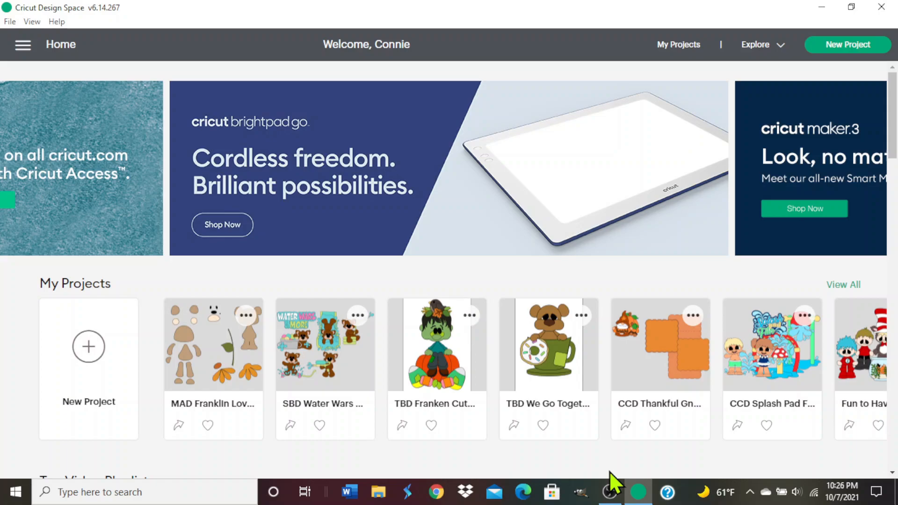
Switch to File Explorer, open the Newer 2021 2nd Half Cut Files folder in Documents and maximize its window.
click(382, 490)
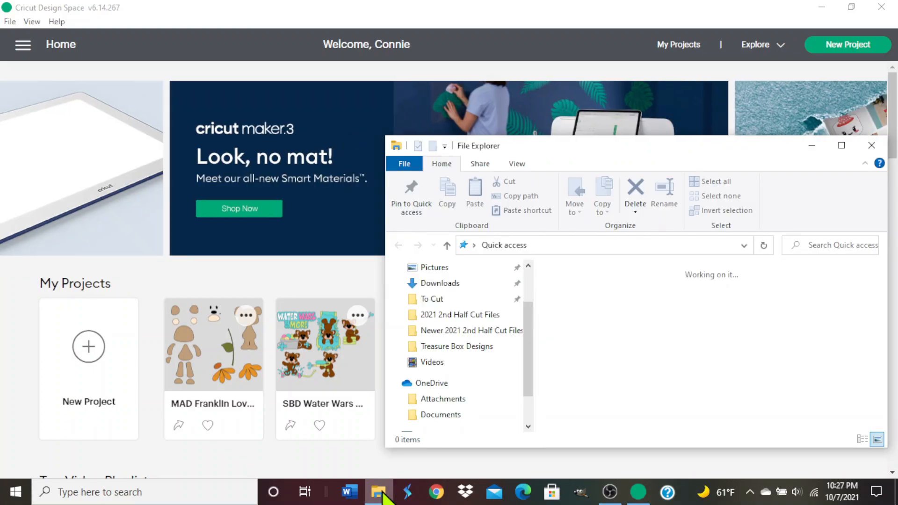
scroll(487, 327, down, 2)
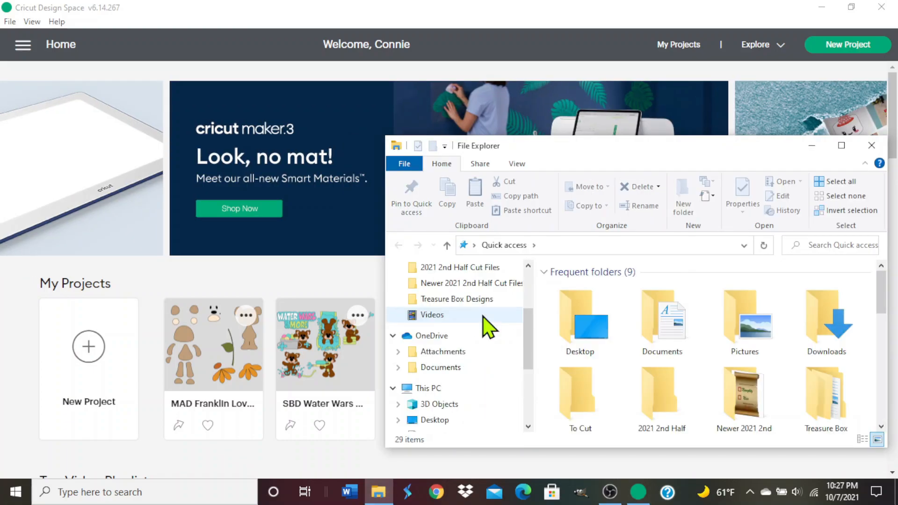
scroll(482, 318, down, 1)
click(450, 373)
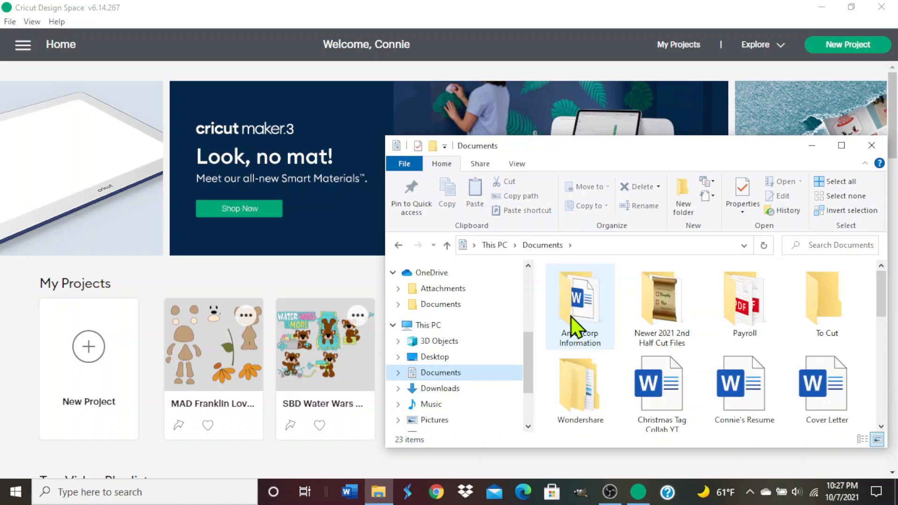
double_click(641, 300)
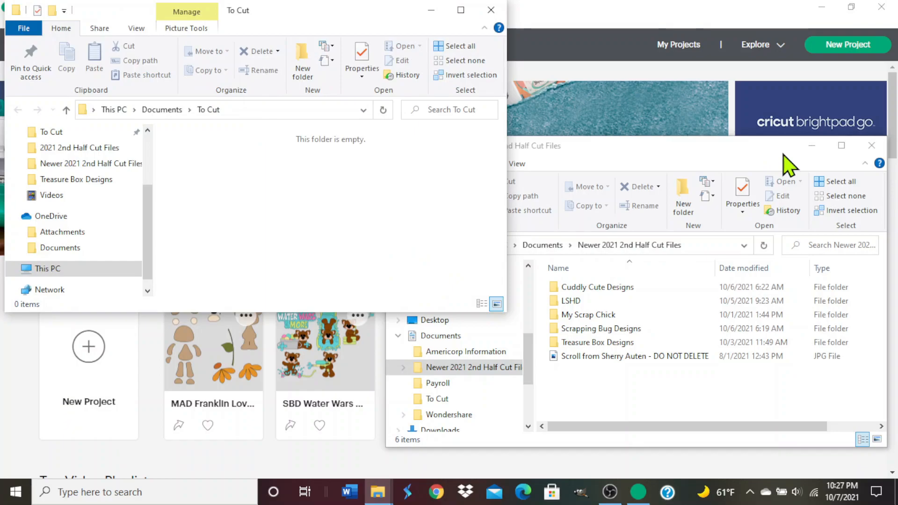
double_click(784, 154)
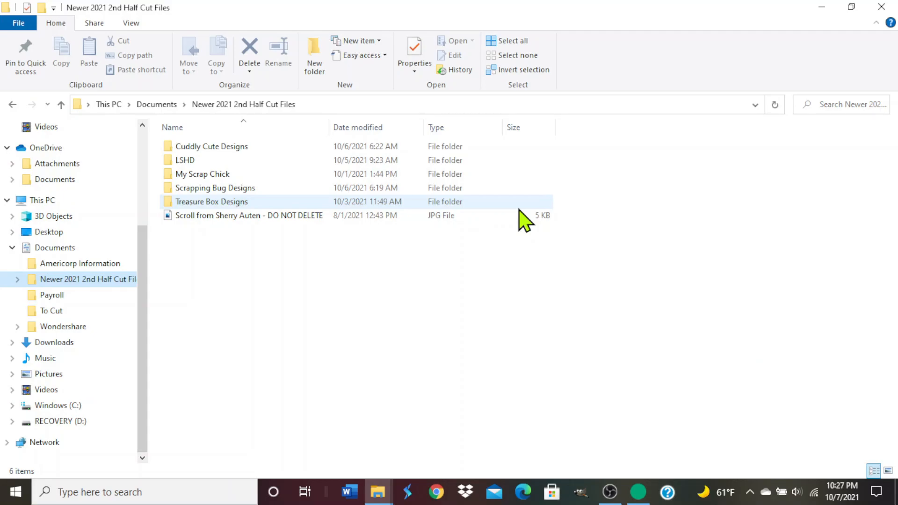
Open the Fall Gnome folder inside the fall_gnome zip file of the Cuddly Cute Designs folder.
click(239, 147)
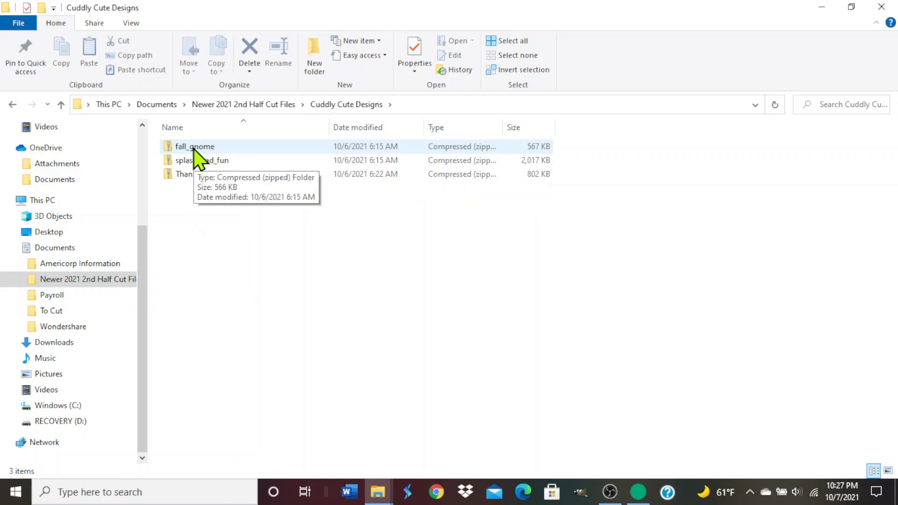
double_click(195, 147)
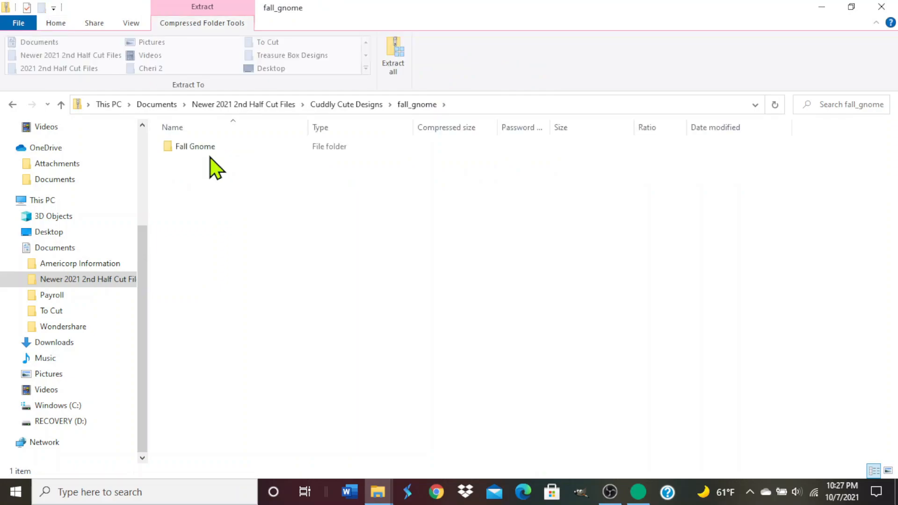
double_click(201, 148)
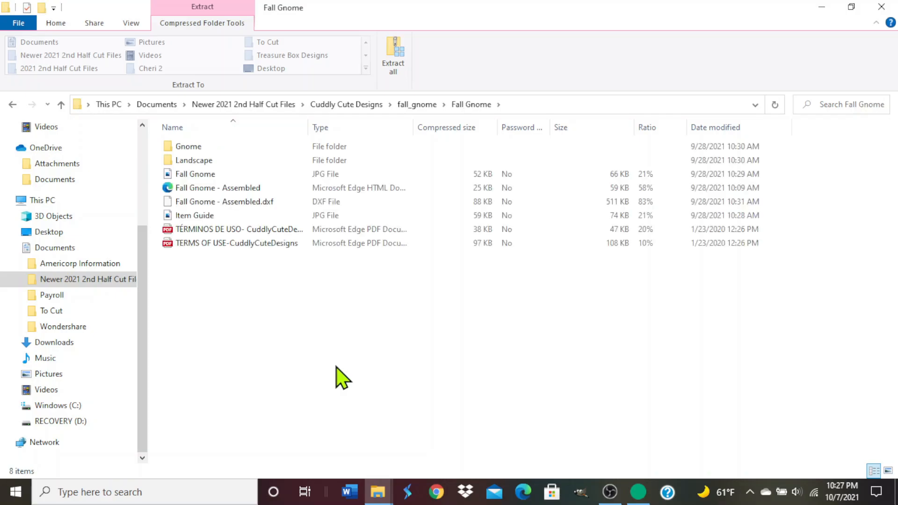
Examine the file types contained in the Gnome and Landscape subfolders, returning to the Fall Gnome folder.
click(201, 163)
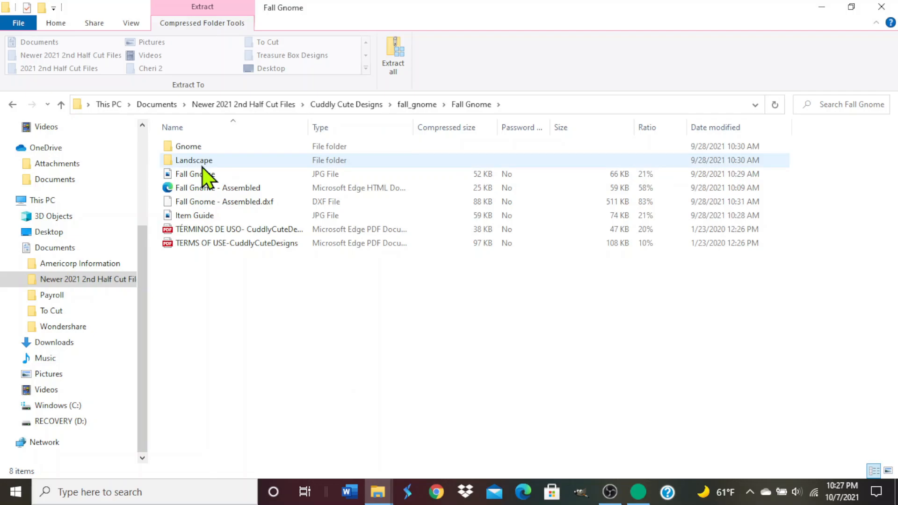
click(197, 147)
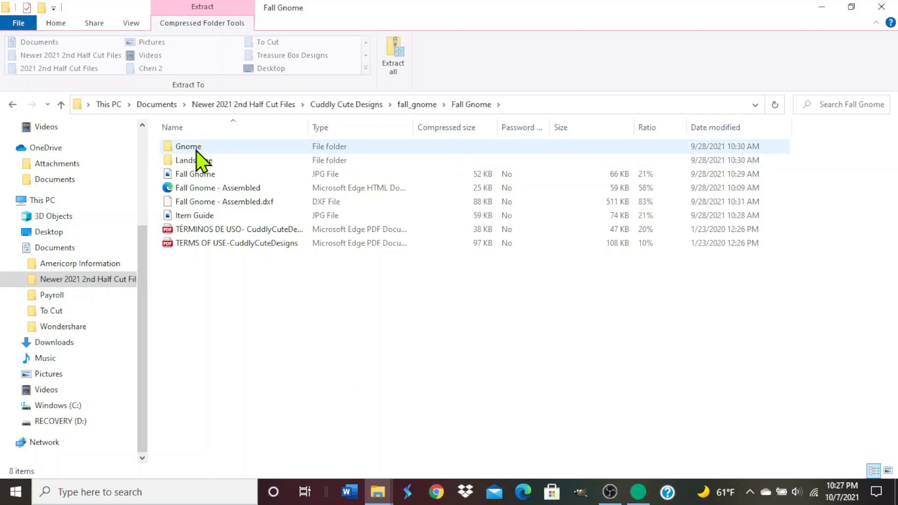
double_click(206, 176)
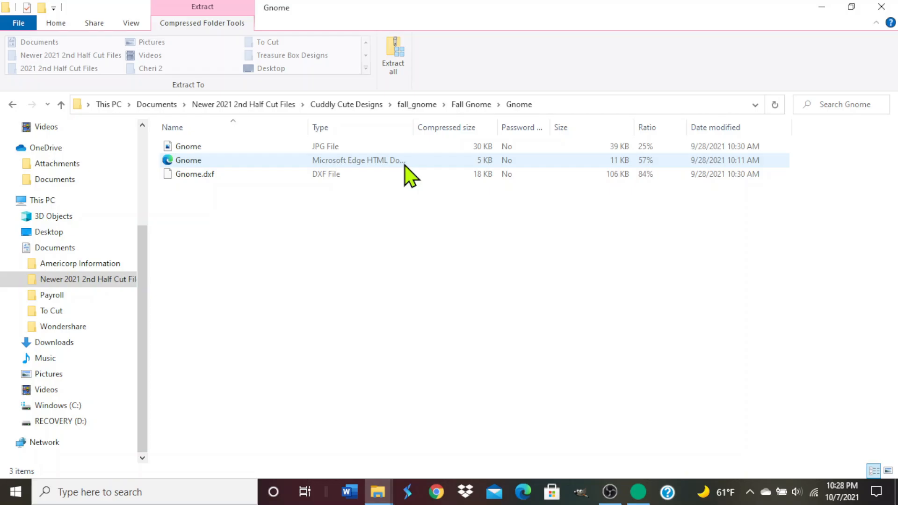
click(12, 104)
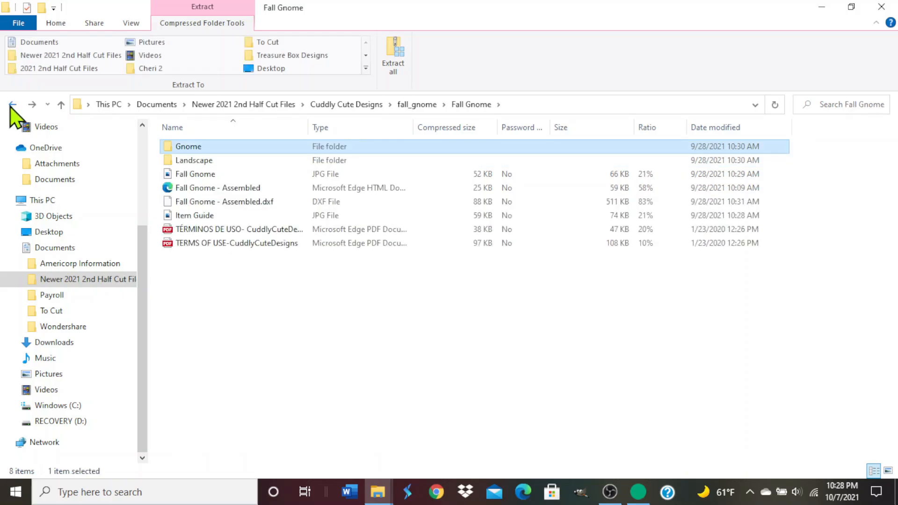
click(199, 162)
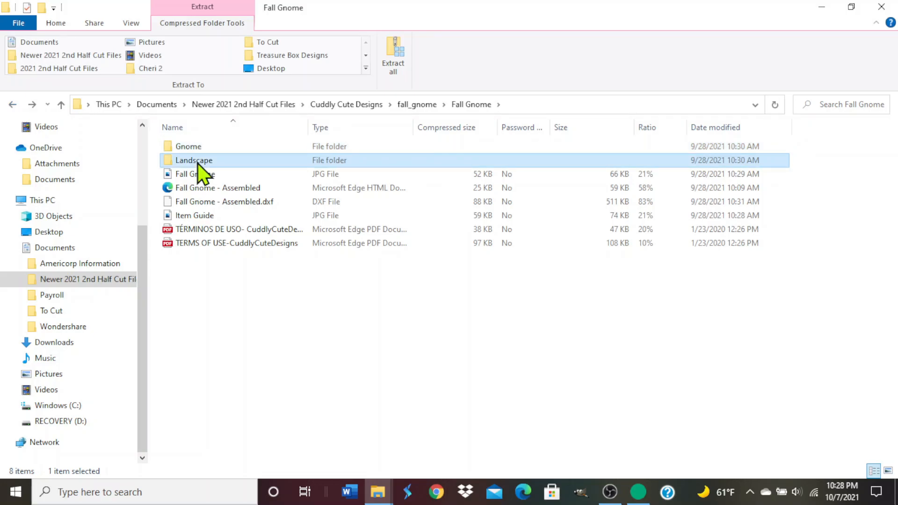
double_click(198, 162)
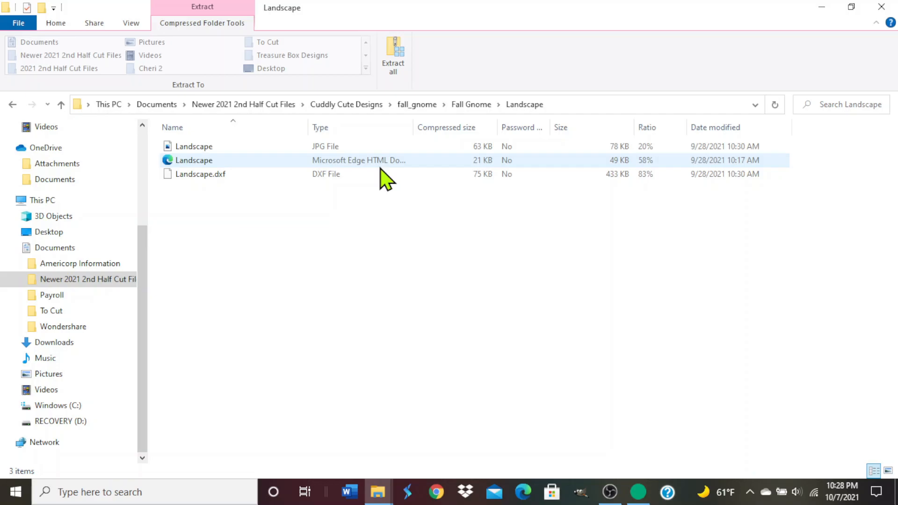
click(13, 104)
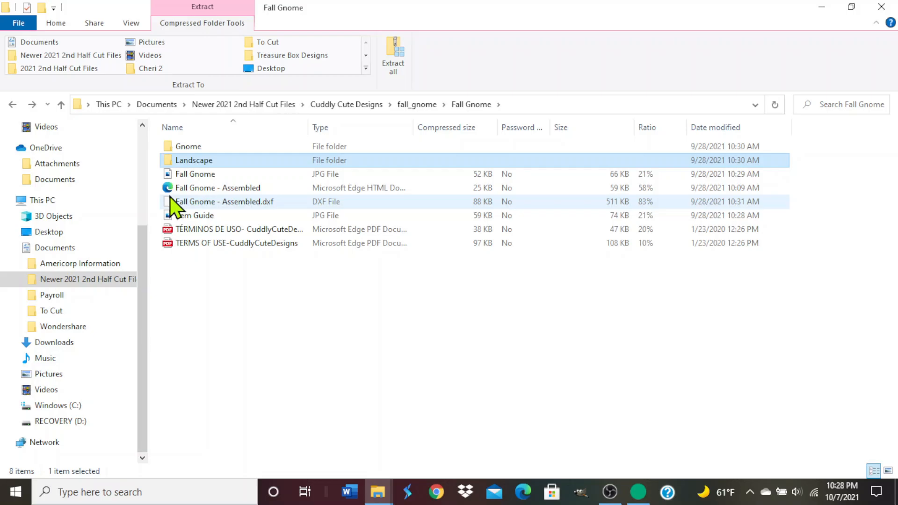
Copy the Microsoft Edge HTML version of Fall Gnome - Assembled into the To Cut folder and close both File Explorer windows.
click(242, 188)
click(220, 301)
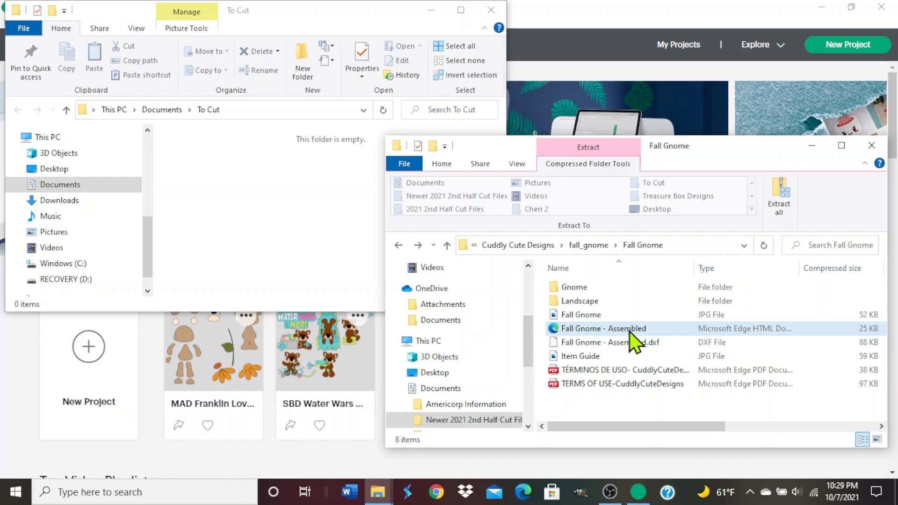
right_click(630, 333)
click(667, 380)
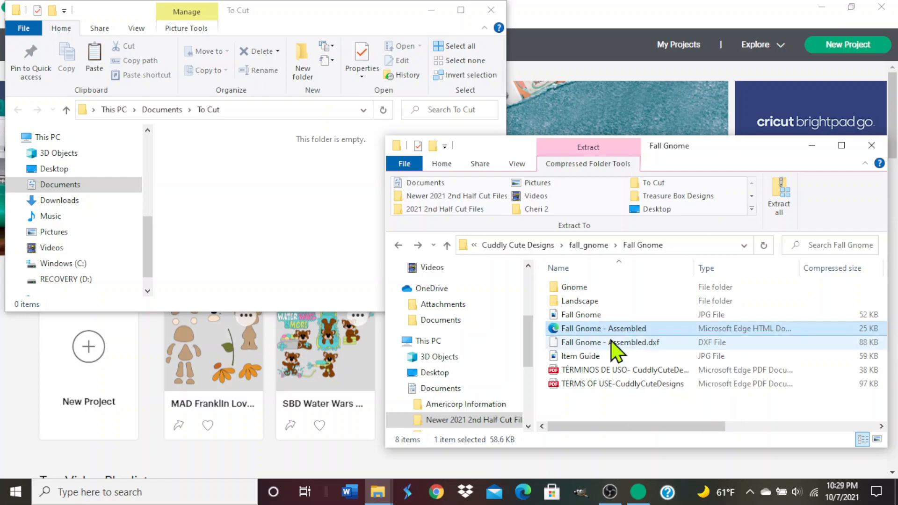
right_click(187, 166)
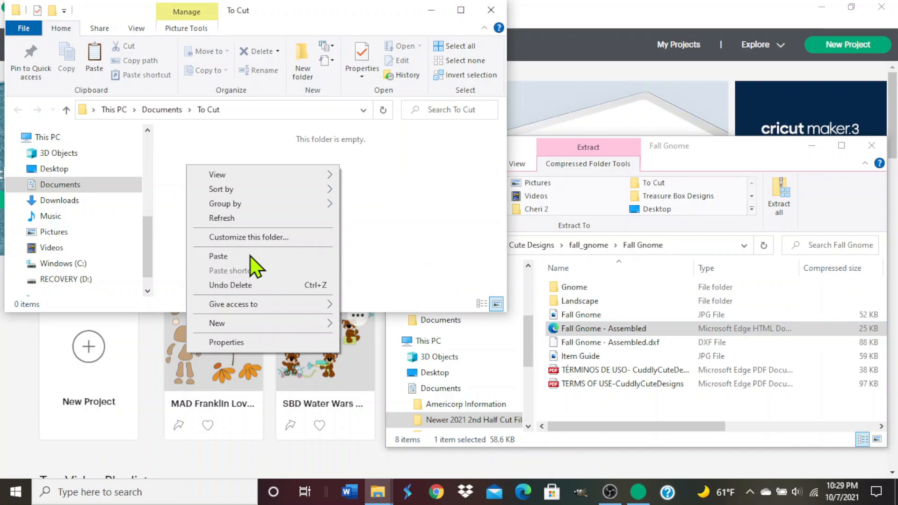
click(251, 256)
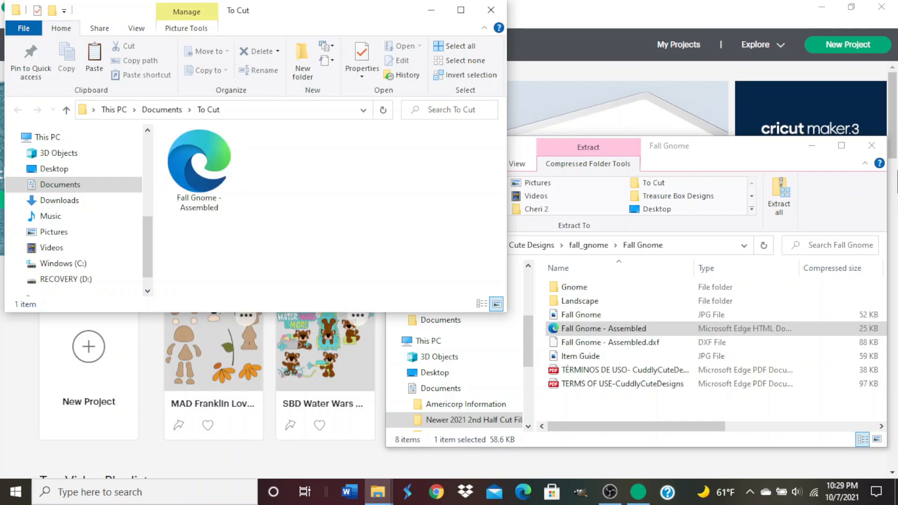
click(879, 161)
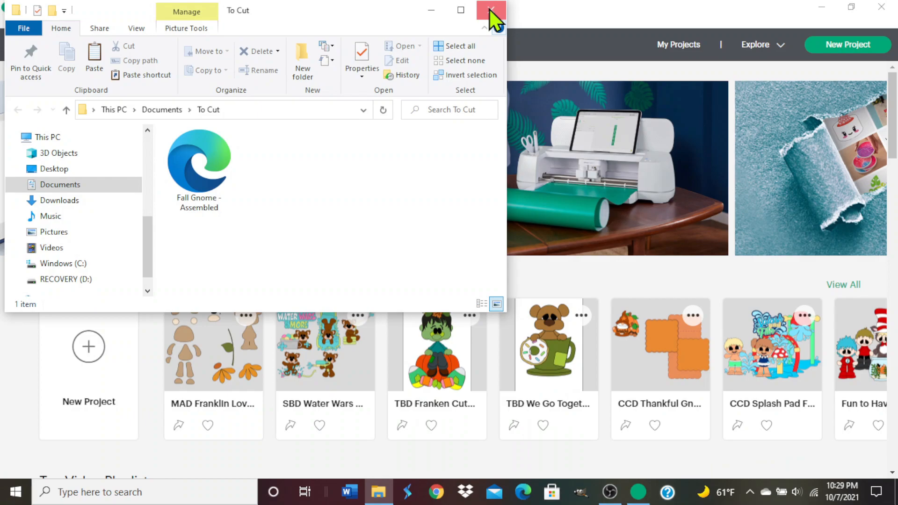
click(491, 10)
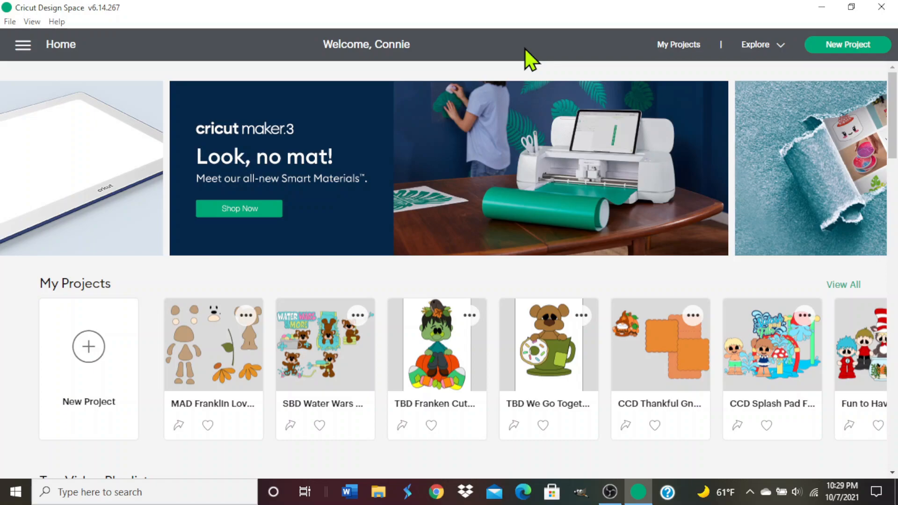
Start a new project and choose Fall Gnome - Assembled from the To Cut folder as the image to upload.
click(91, 344)
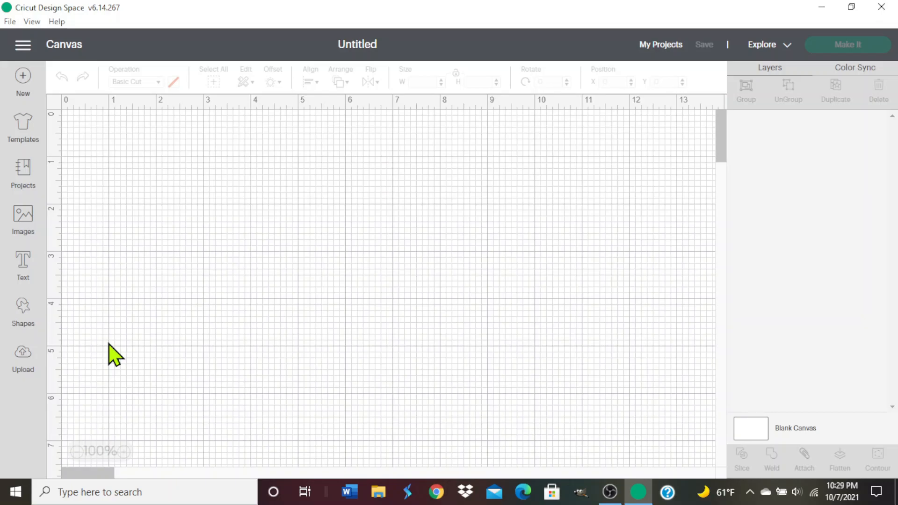
click(24, 359)
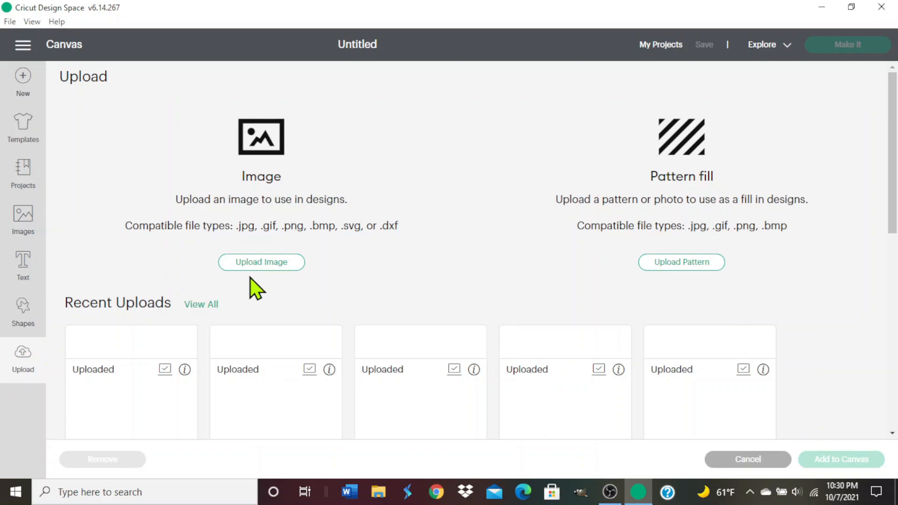
click(257, 263)
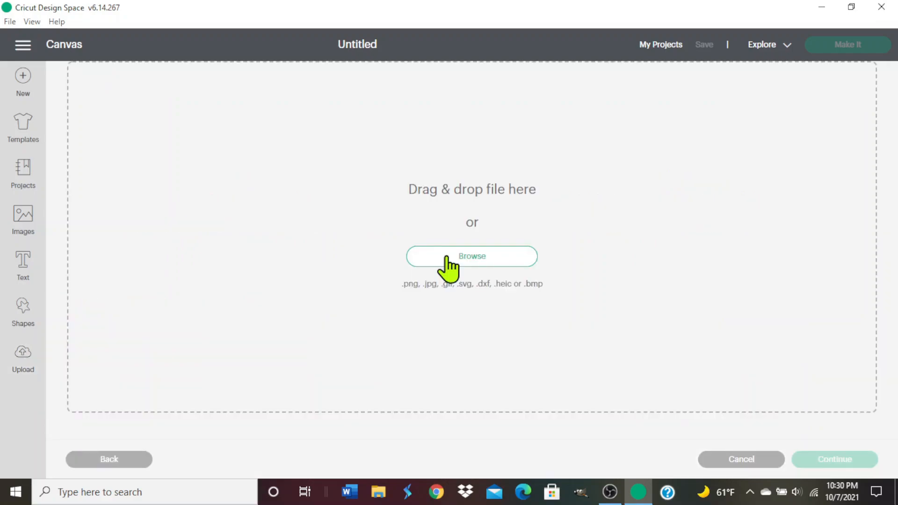
click(452, 256)
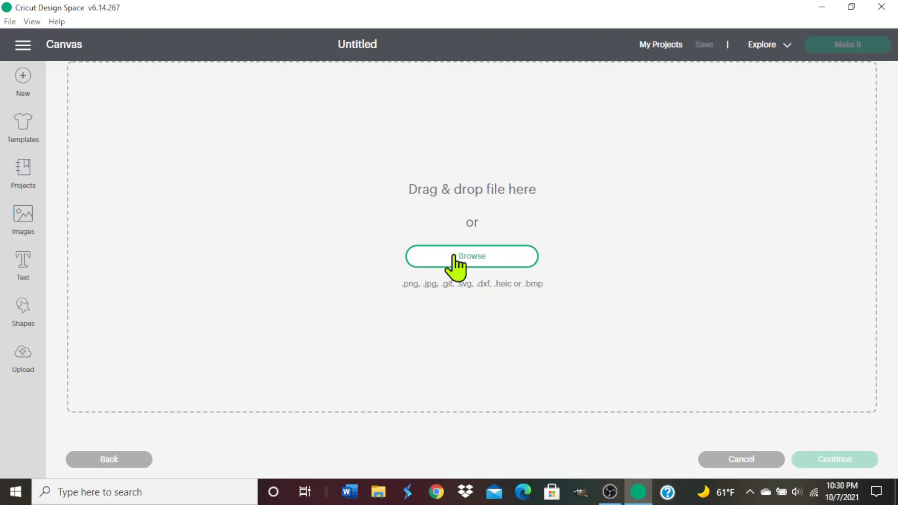
click(453, 256)
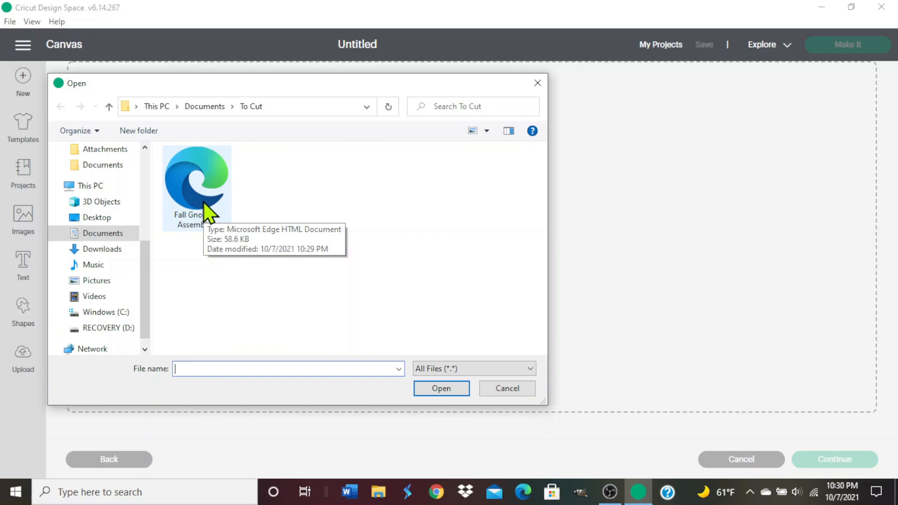
double_click(203, 202)
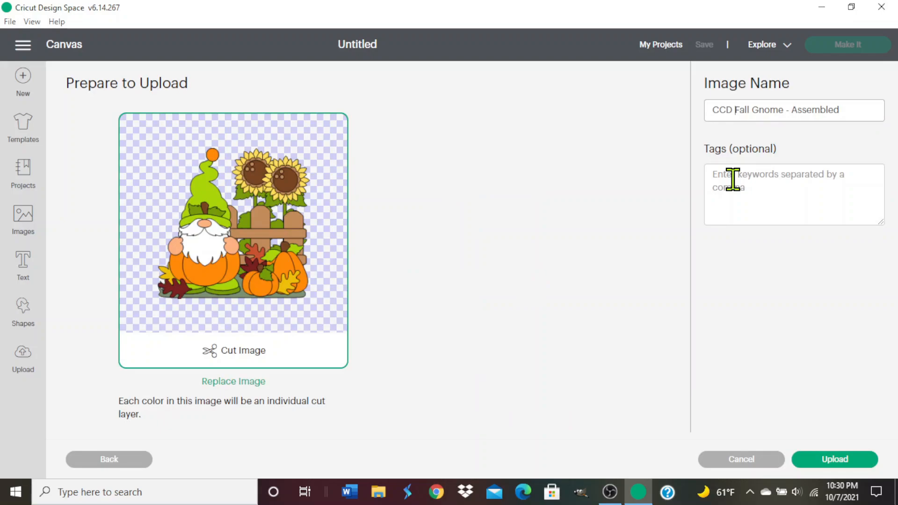
Tag the image "CCD Fall Gnome Assembled, Fall Gnome, Fall, Sunflower, Pumpkin, Fence, Leaf" and upload it.
click(732, 180)
text(CCD Fa)
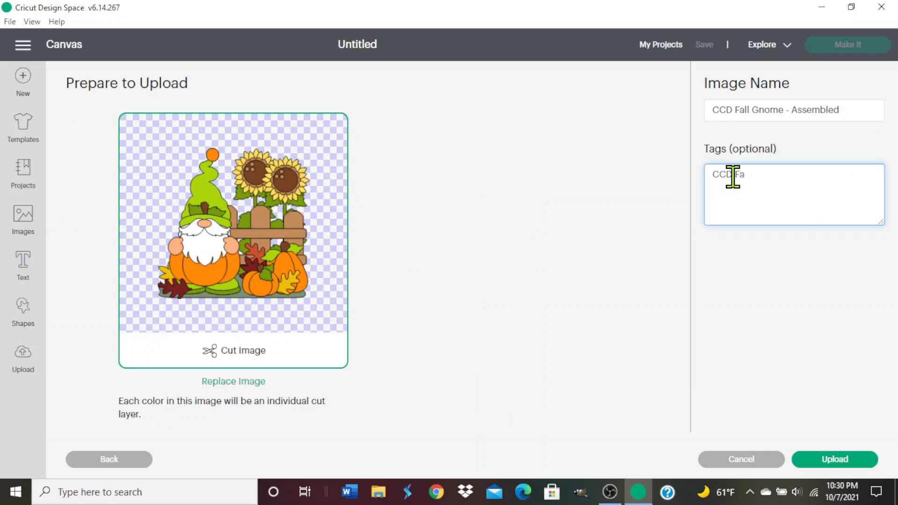
text(ll)
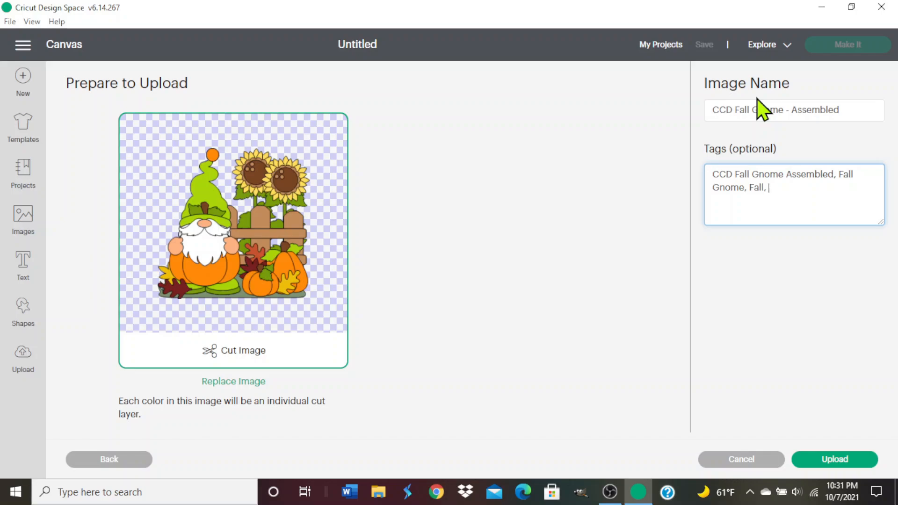
click(757, 98)
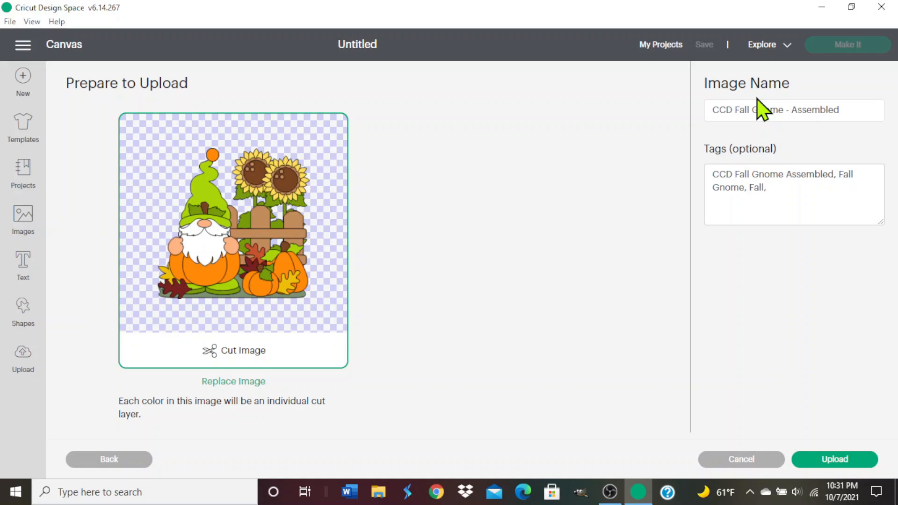
click(782, 189)
key(ctrl+v)
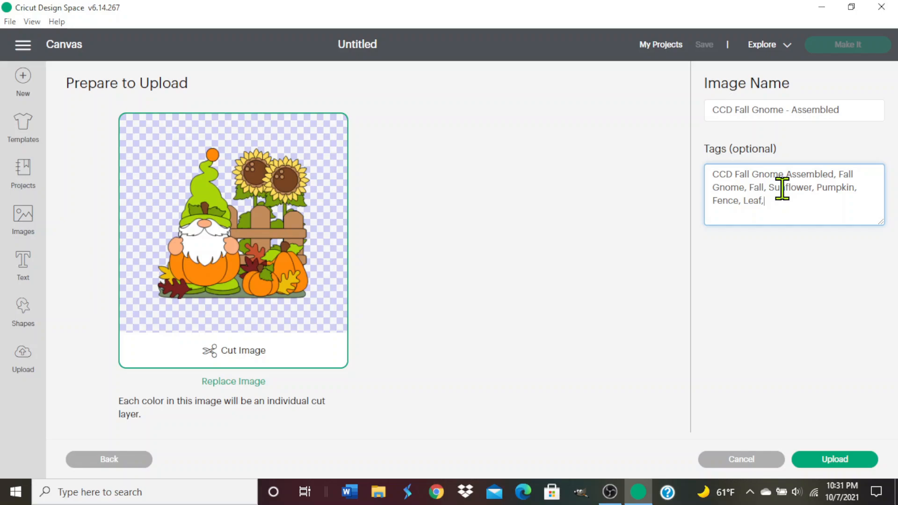
key(BackSpace)
click(832, 459)
Add the newly uploaded fall gnome image with sunflowers and pumpkins to the canvas.
scroll(427, 274, down, 2)
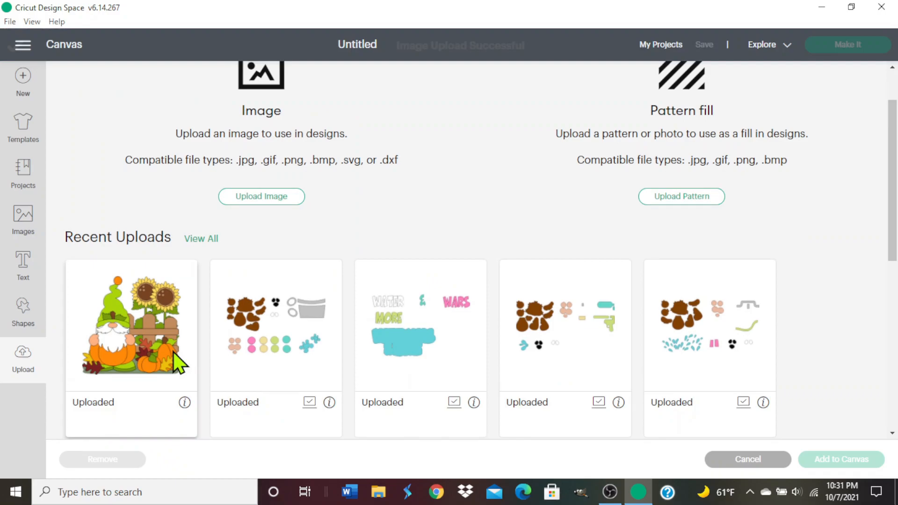
click(180, 364)
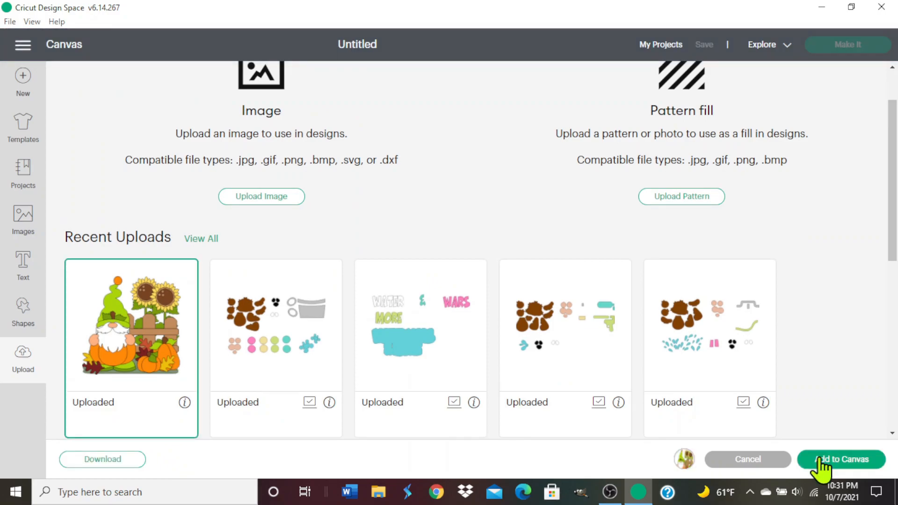
click(821, 463)
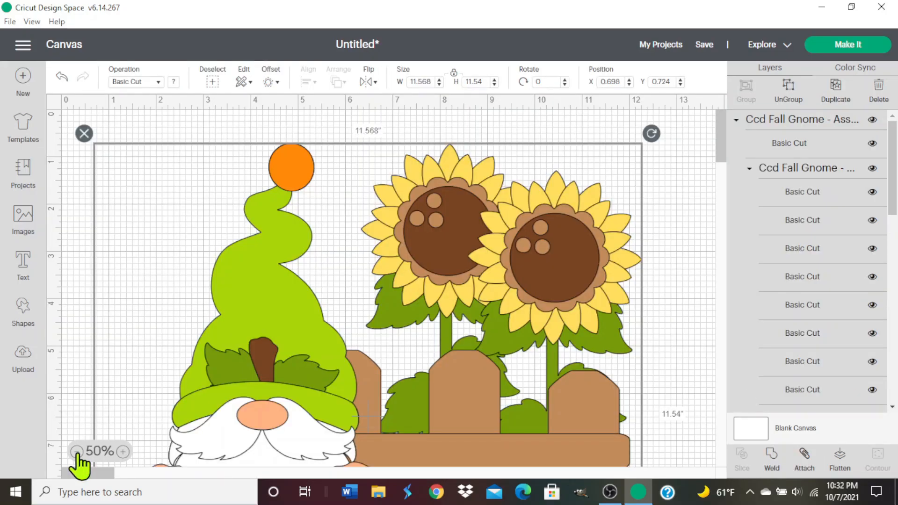
click(76, 452)
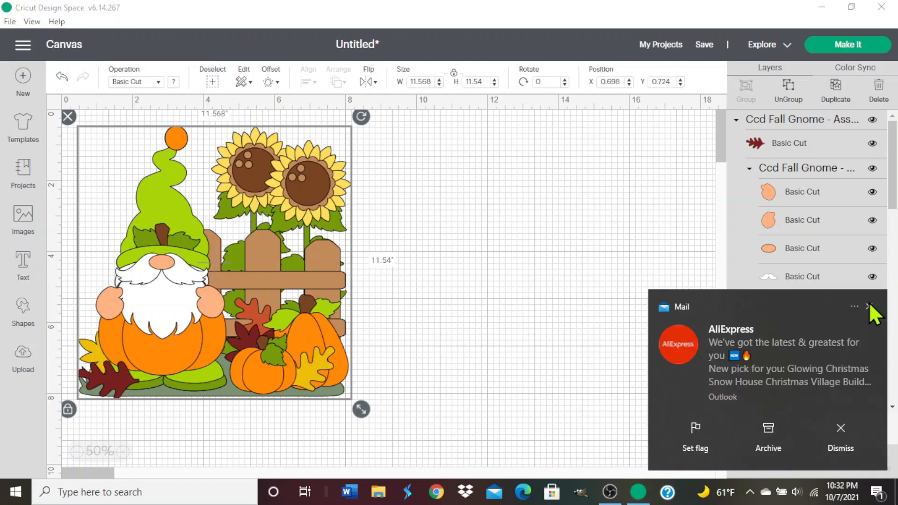
Ungroup the fall gnome image and delete the sunflowers, fence, pumpkins, loose leaves and grass, keeping only the gnome.
click(869, 307)
click(788, 88)
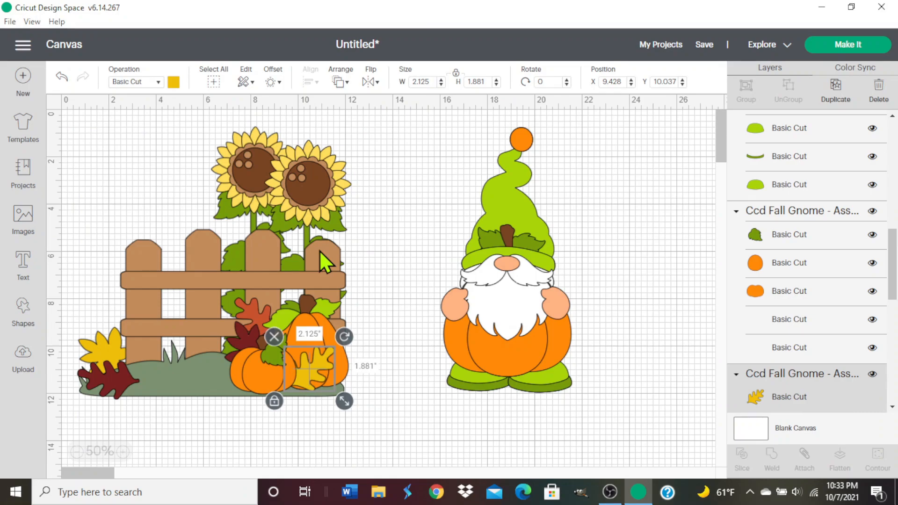
click(318, 250)
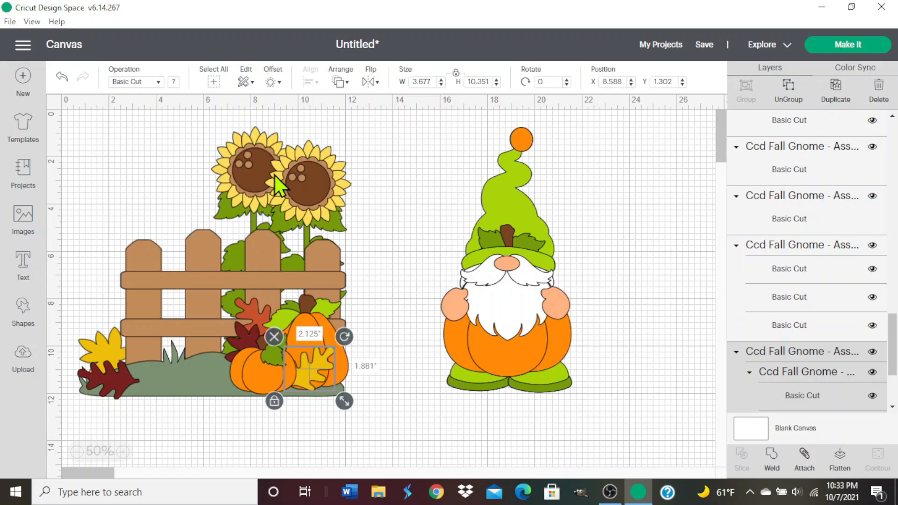
drag(274, 175, 223, 187)
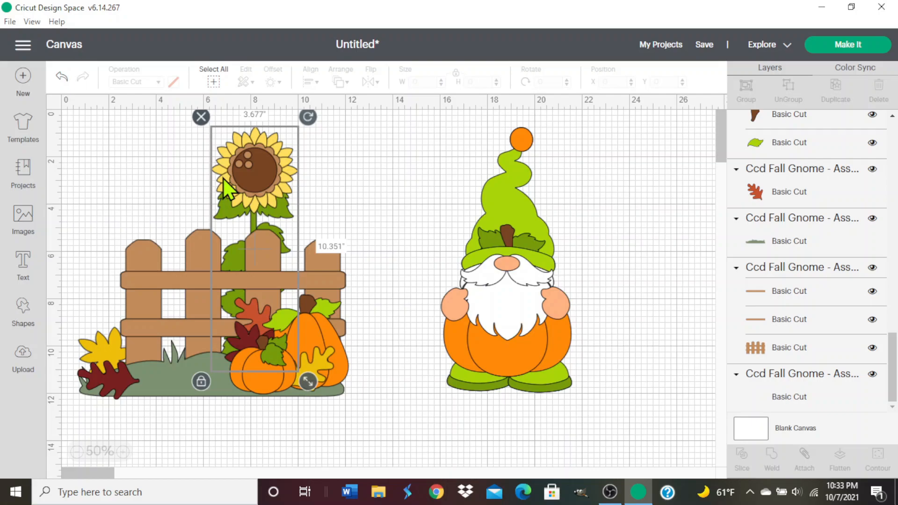
key(Delete)
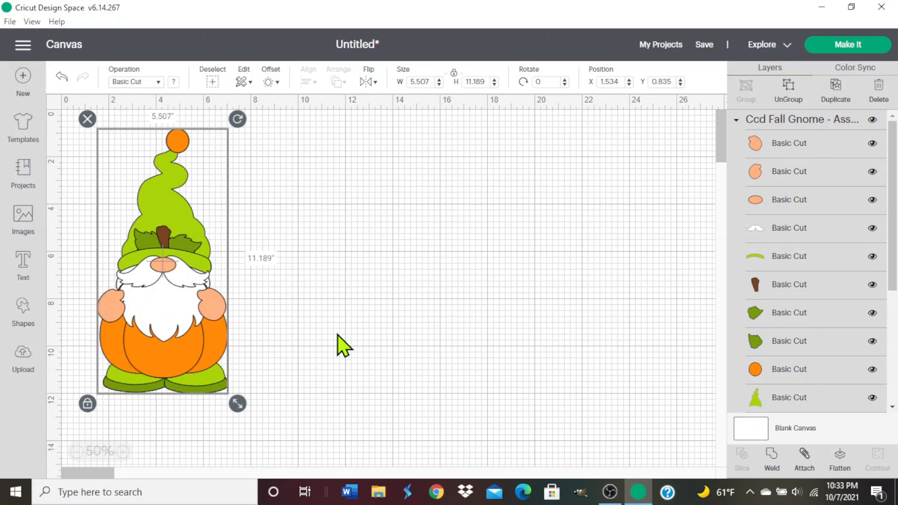
click(325, 309)
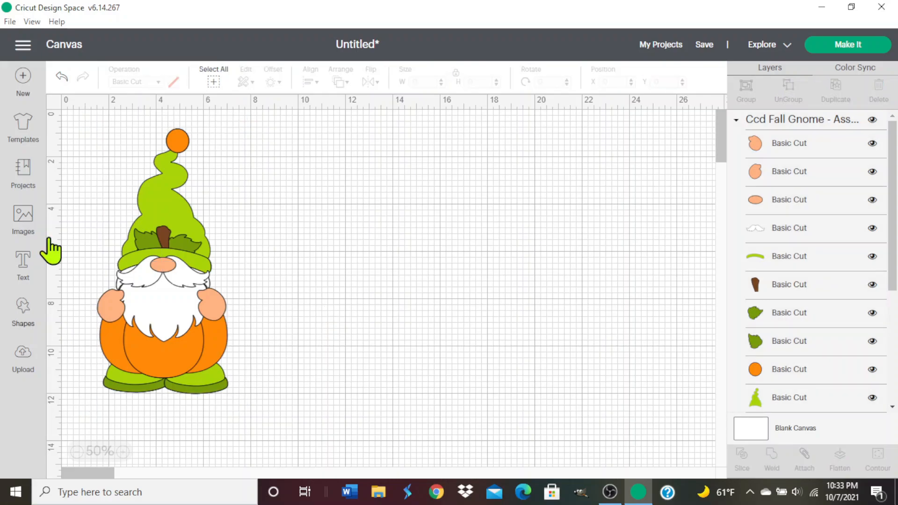
Fit the gnome onto a new square shape resized to 4.5 by 6.25 inches, and move the square clear of the gnome.
click(23, 310)
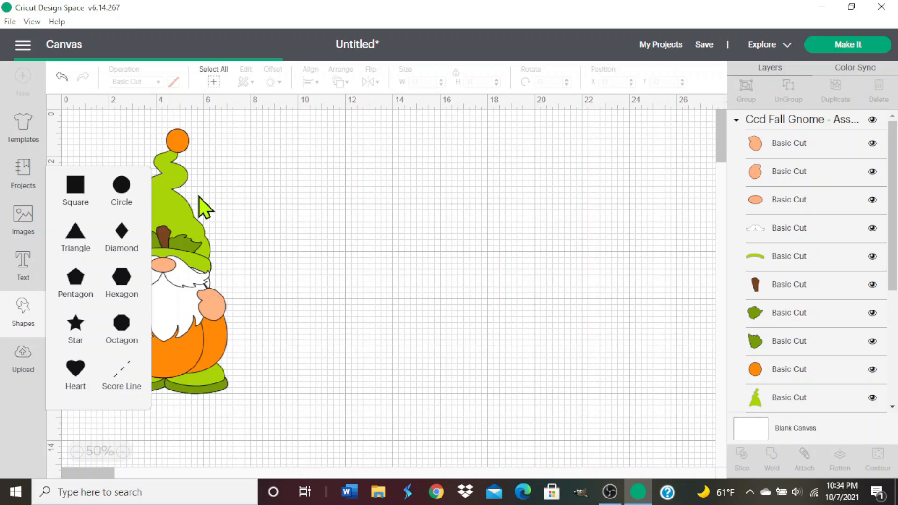
drag(199, 197, 344, 241)
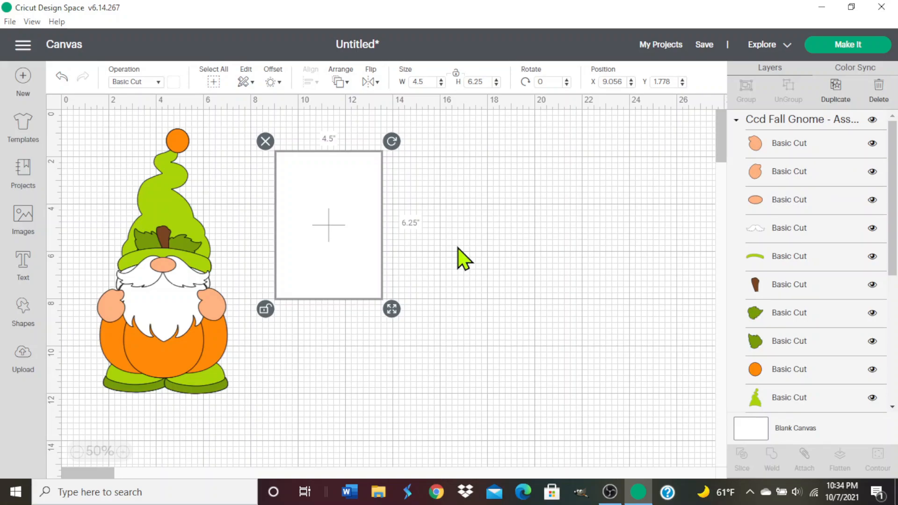
drag(323, 248, 327, 279)
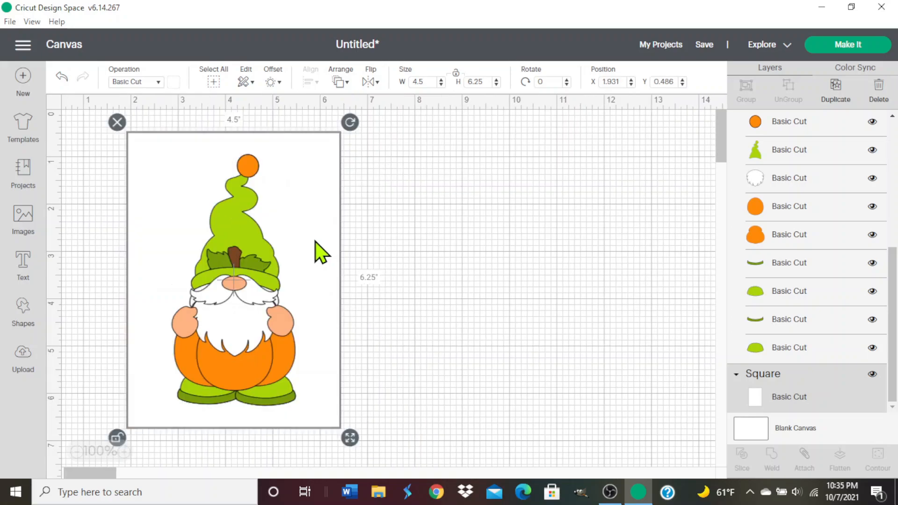
drag(315, 242, 596, 248)
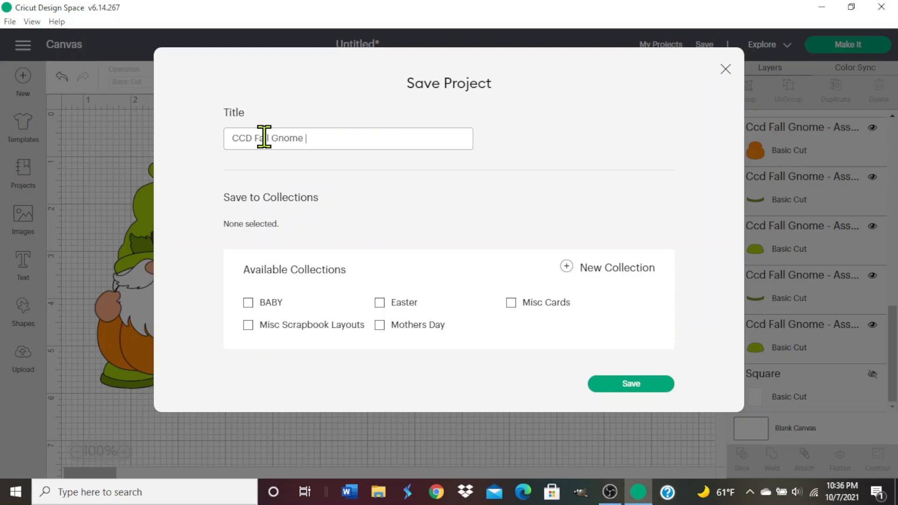
Save the project with the title "CCD Fall Gnome A6 Card".
text(A6 Card)
key(Return)
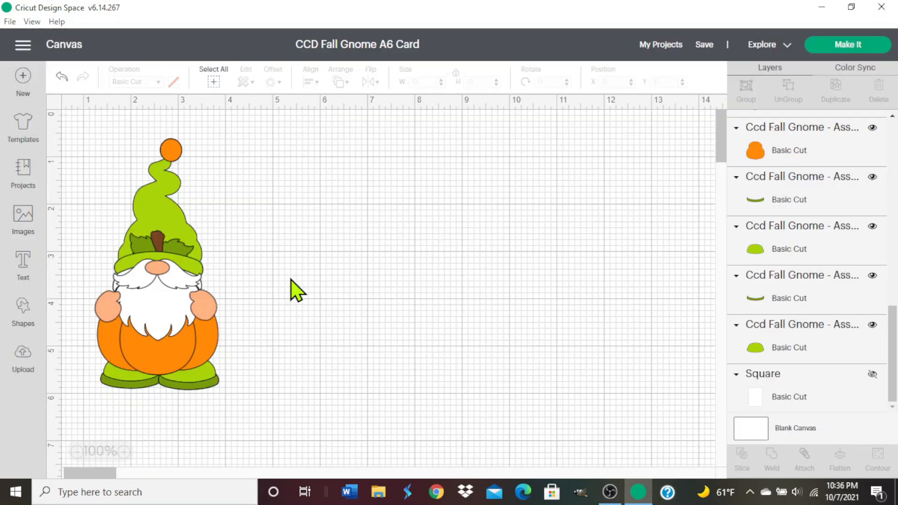